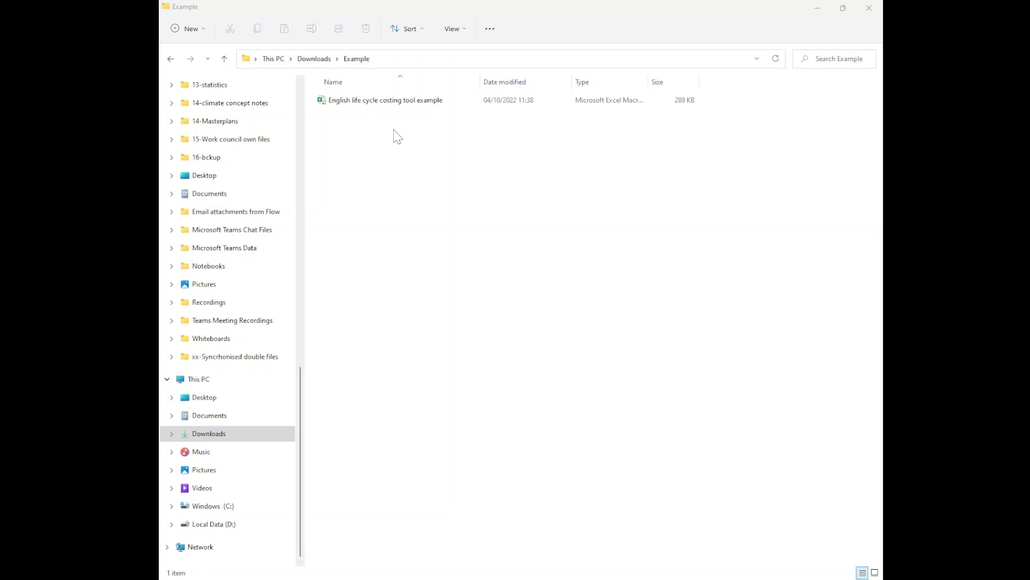
Step: Select the English life cycle costing tool example workbook in Downloads > Example
{"action": "left_click", "coordinate": [403, 101]}
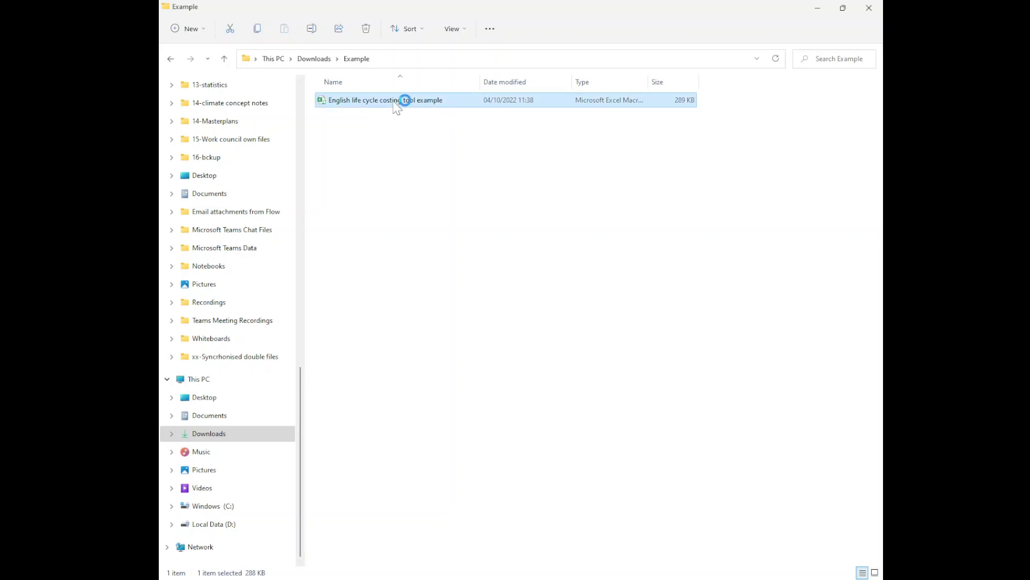
Step: Open the costing workbook in Excel with editing enabled, then close it without saving
{"action": "double_click", "coordinate": [394, 103]}
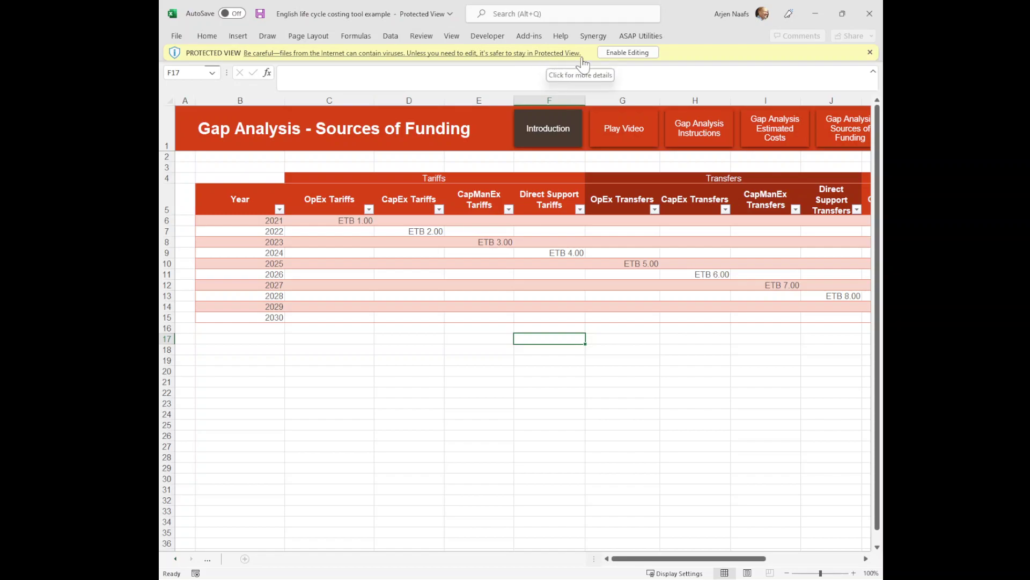
{"action": "left_click", "coordinate": [626, 54]}
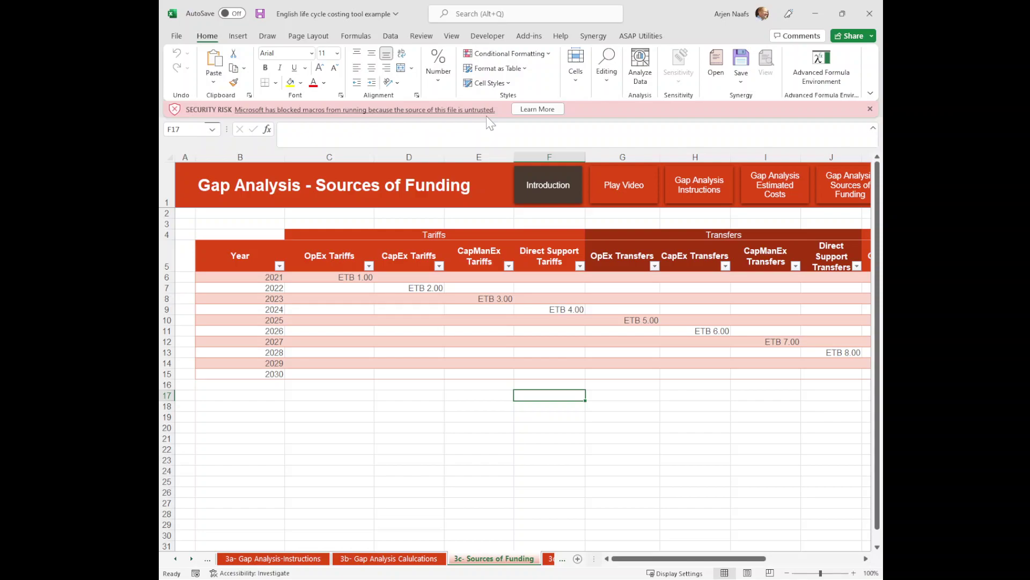
{"action": "left_click", "coordinate": [873, 18]}
{"action": "left_click", "coordinate": [525, 313]}
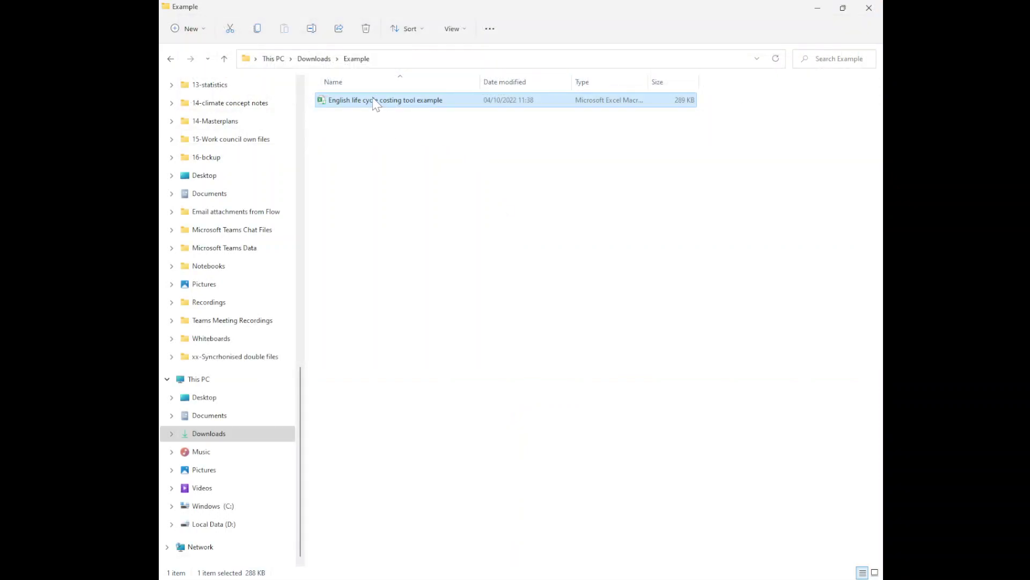
Step: Tick Unblock in the workbook's file Properties and apply the change
{"action": "double_click", "coordinate": [373, 102]}
{"action": "right_click", "coordinate": [373, 98]}
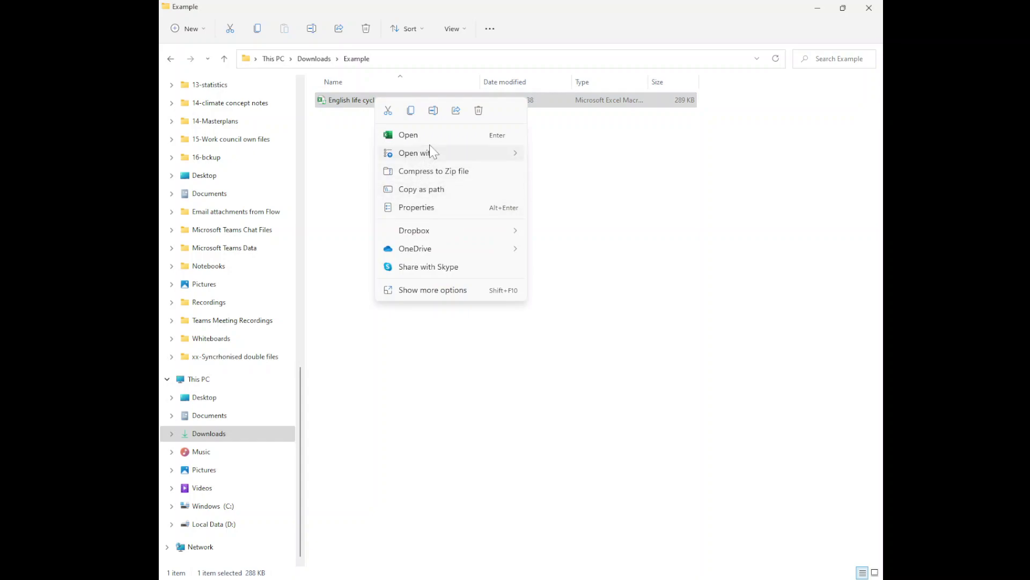
{"action": "left_click", "coordinate": [422, 211]}
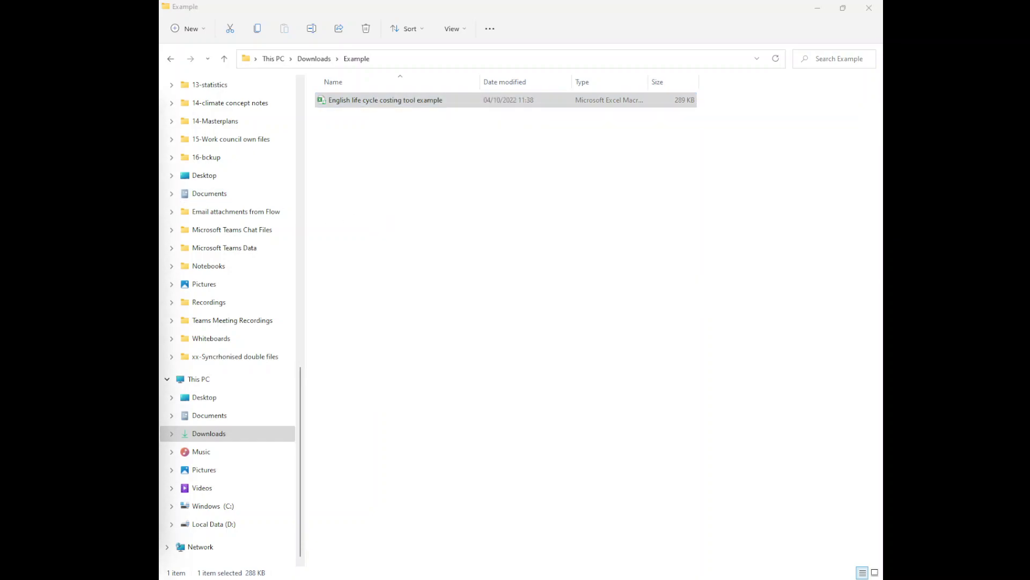
{"action": "left_click_drag", "start_coordinate": [260, 110], "coordinate": [476, 110]}
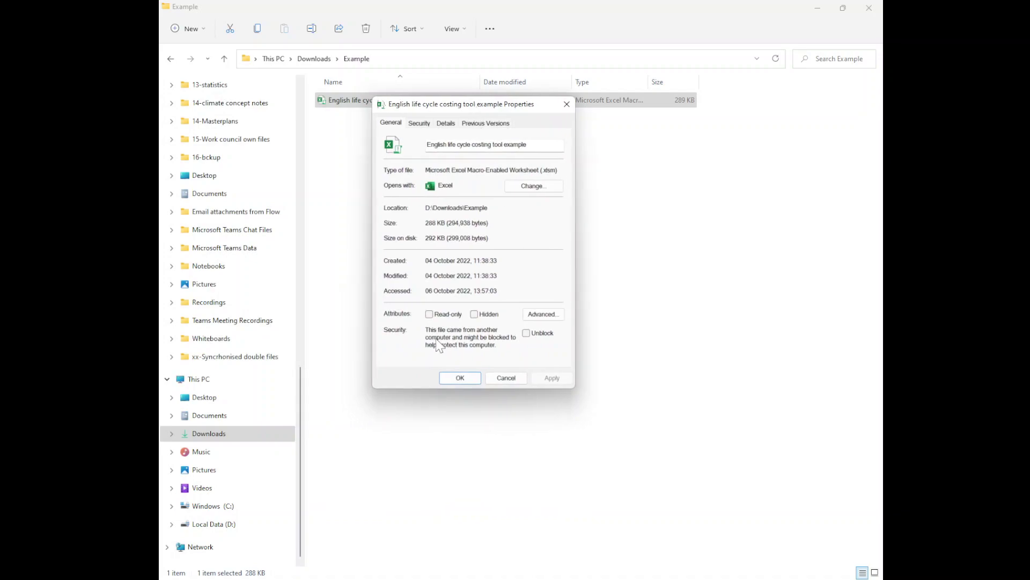
{"action": "left_click", "coordinate": [527, 333]}
{"action": "left_click", "coordinate": [552, 379]}
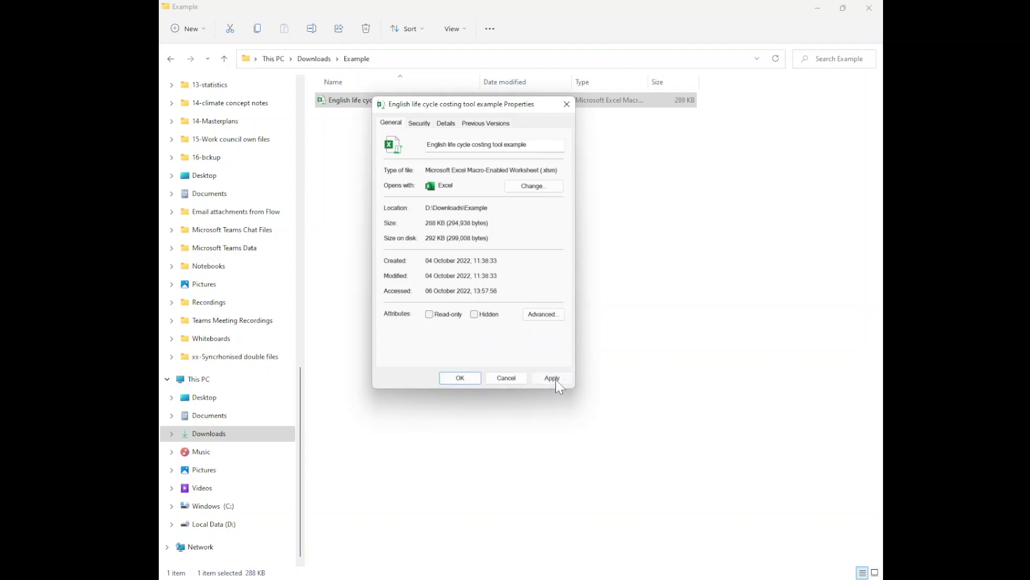
{"action": "left_click", "coordinate": [468, 380]}
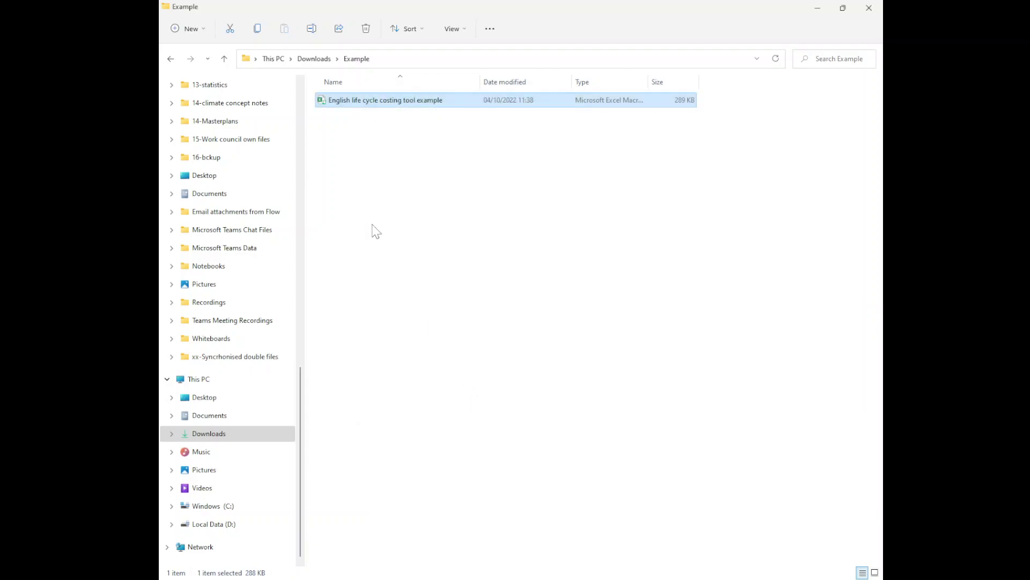
Step: Reopen the workbook and toggle between the Introduction and Asset Analysis Instructions sheets three times
{"action": "double_click", "coordinate": [370, 109]}
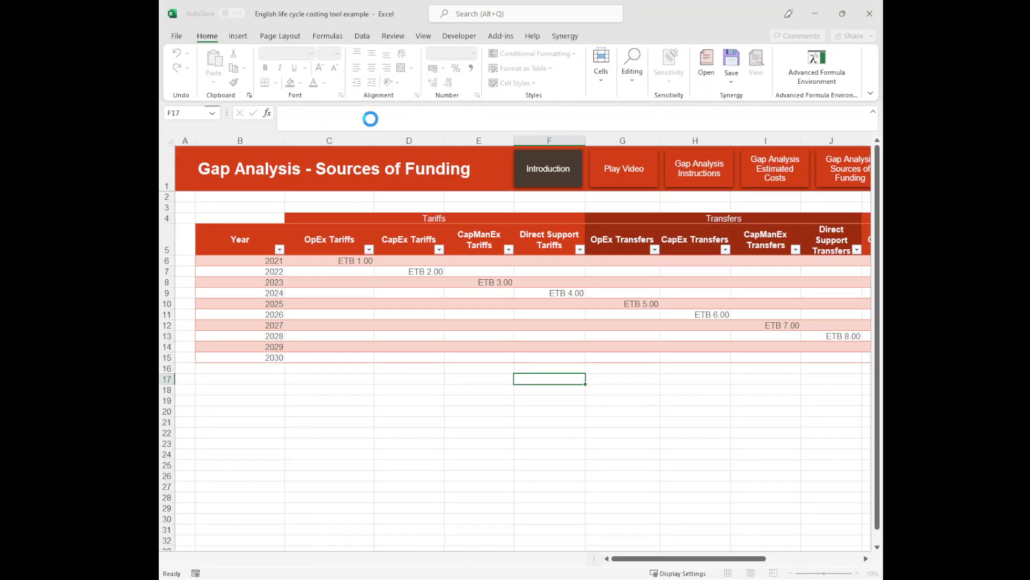
{"action": "left_click", "coordinate": [375, 225]}
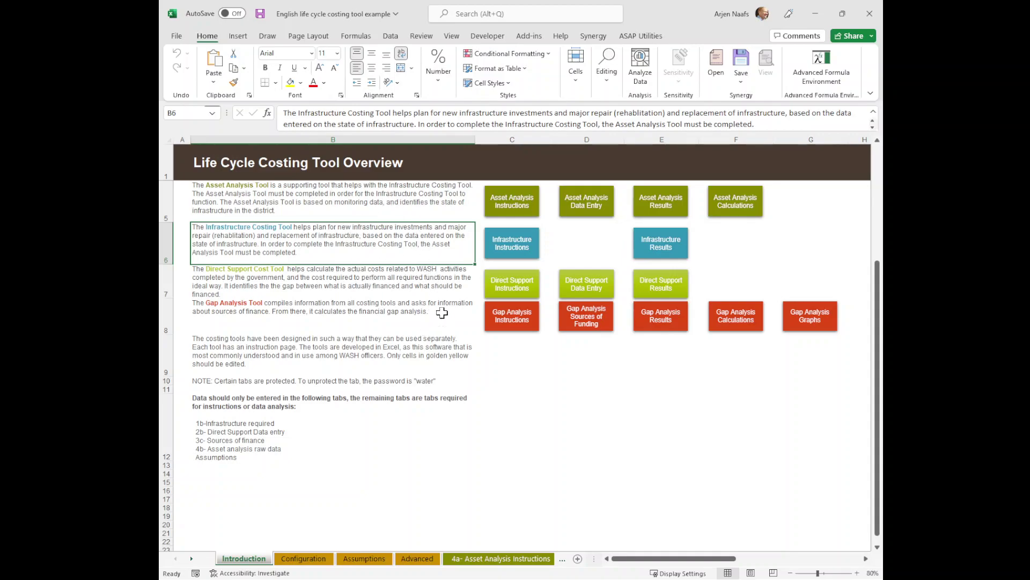
{"action": "left_click", "coordinate": [505, 211]}
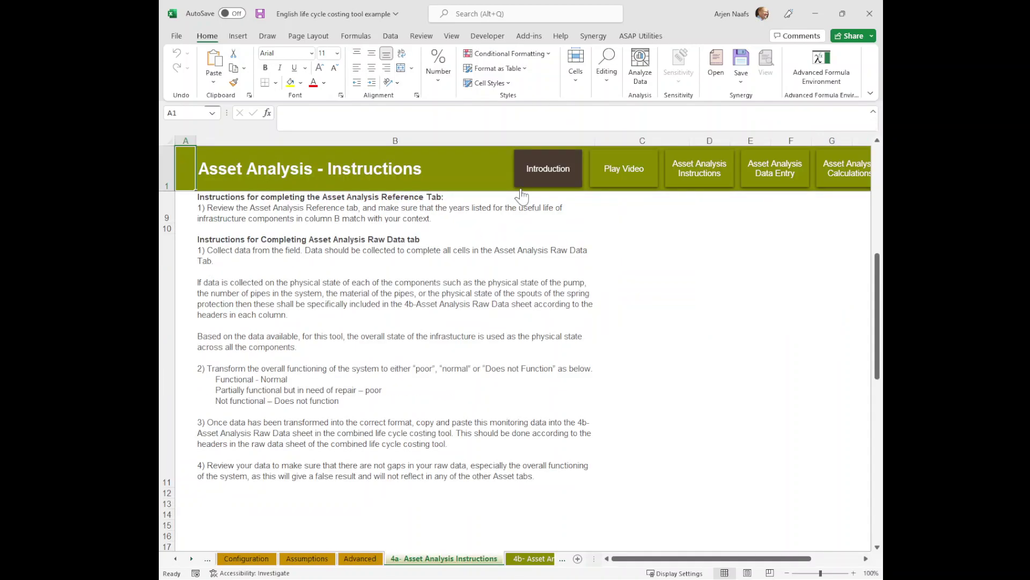
{"action": "left_click", "coordinate": [548, 172]}
{"action": "left_click", "coordinate": [510, 205]}
{"action": "left_click", "coordinate": [238, 559]}
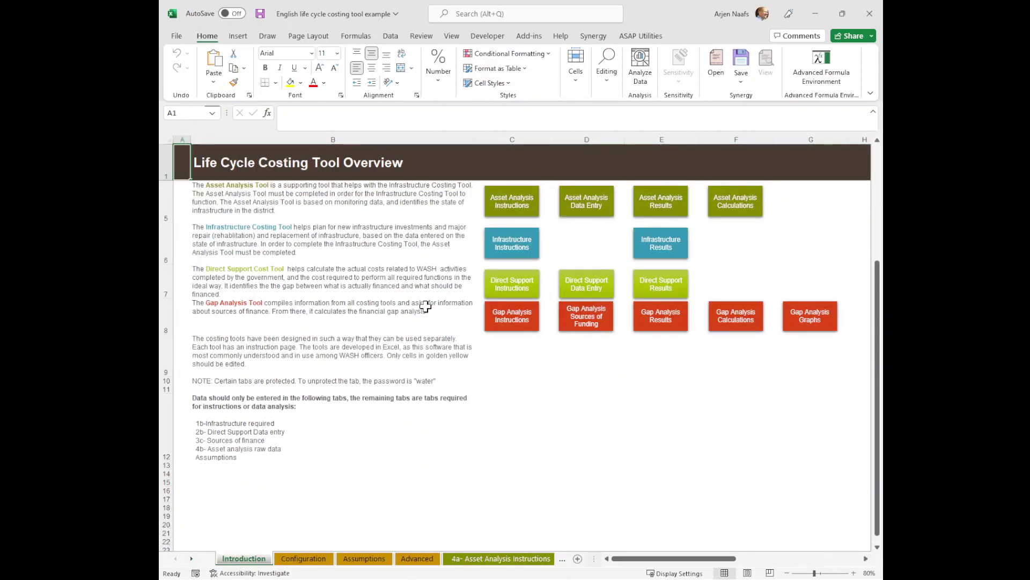
{"action": "left_click", "coordinate": [522, 201]}
{"action": "left_click", "coordinate": [548, 171]}
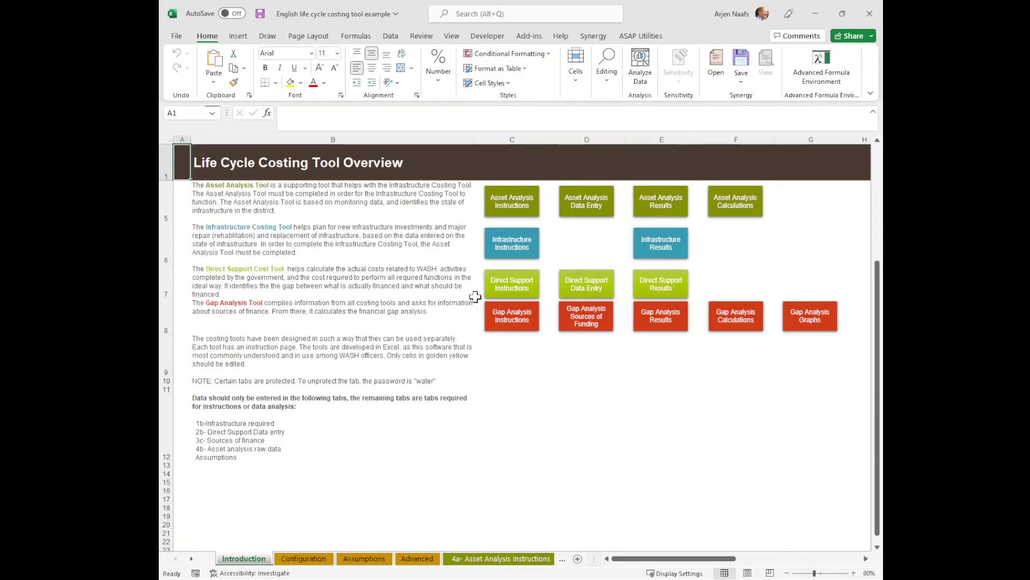